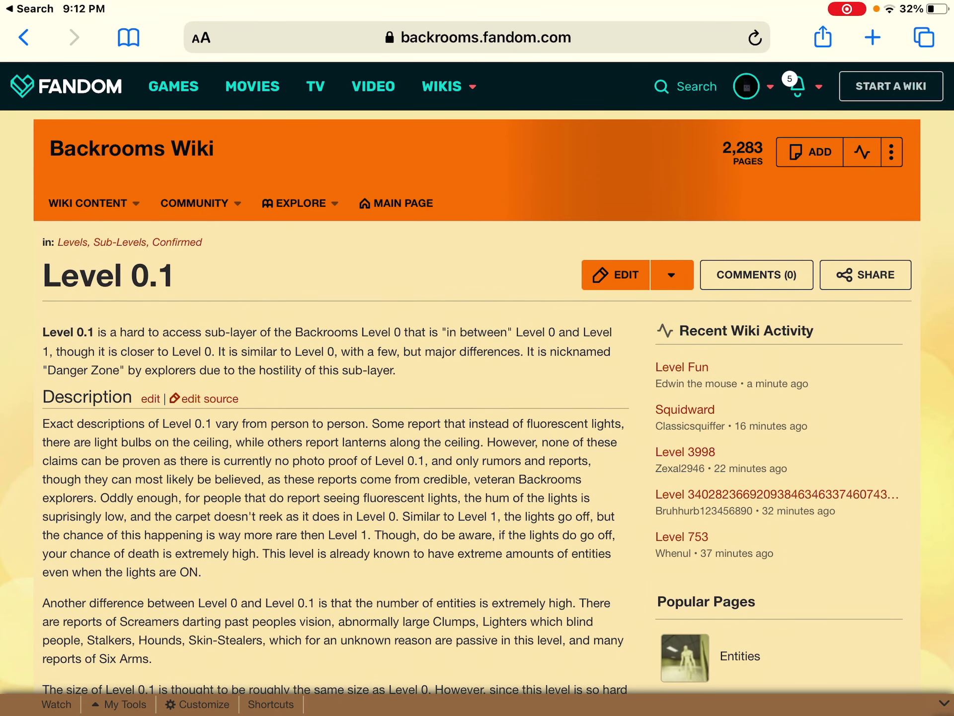
scroll(477, 372, down, 3)
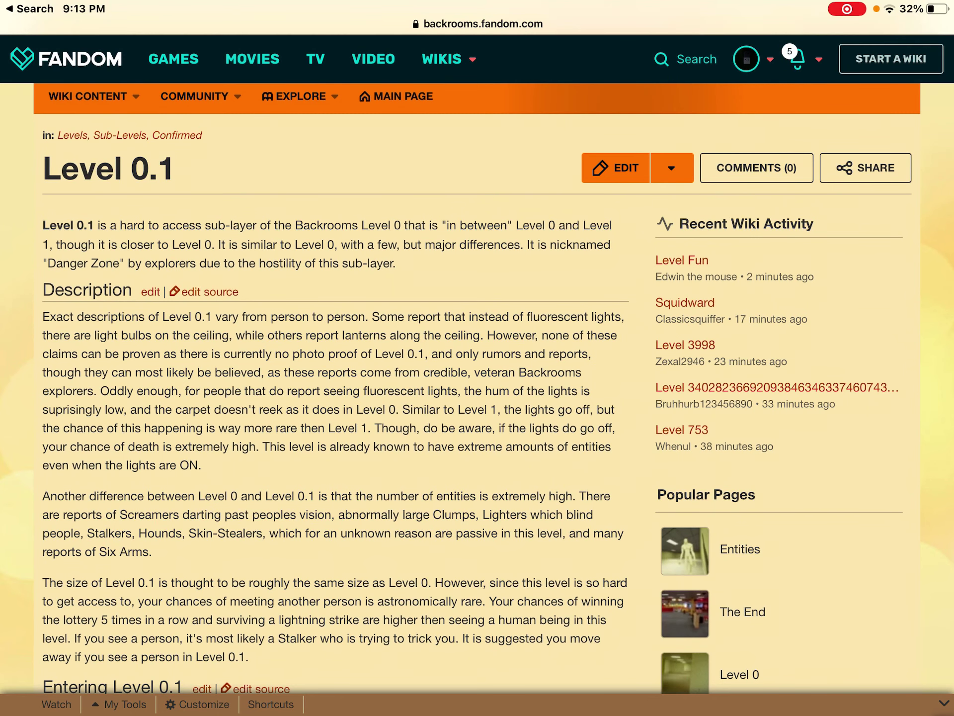
scroll(477, 387, down, 2)
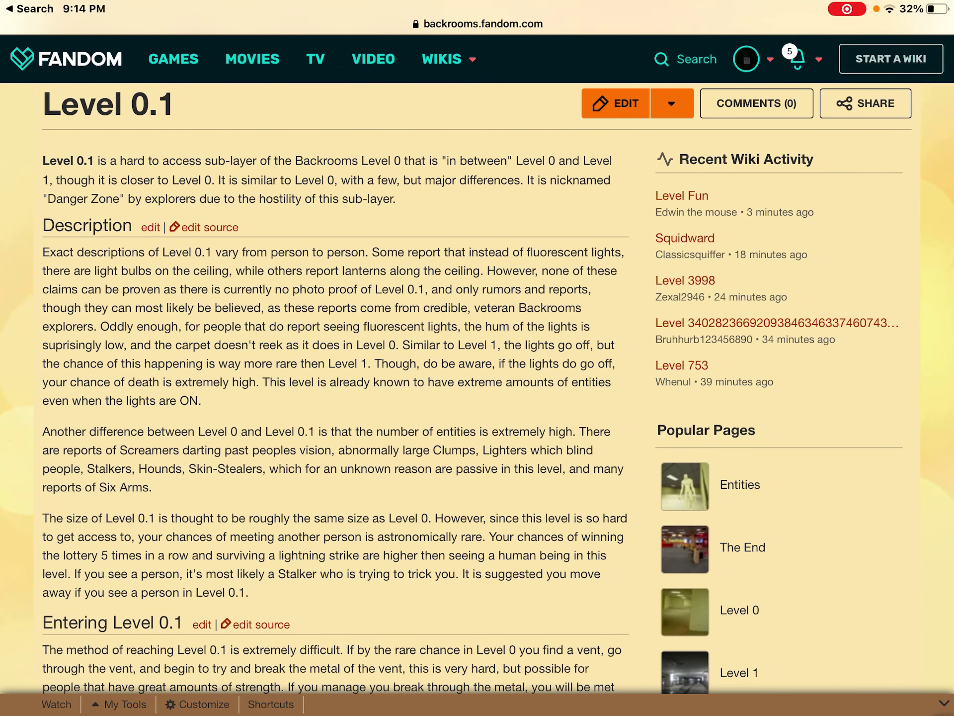
scroll(335, 388, down, 3)
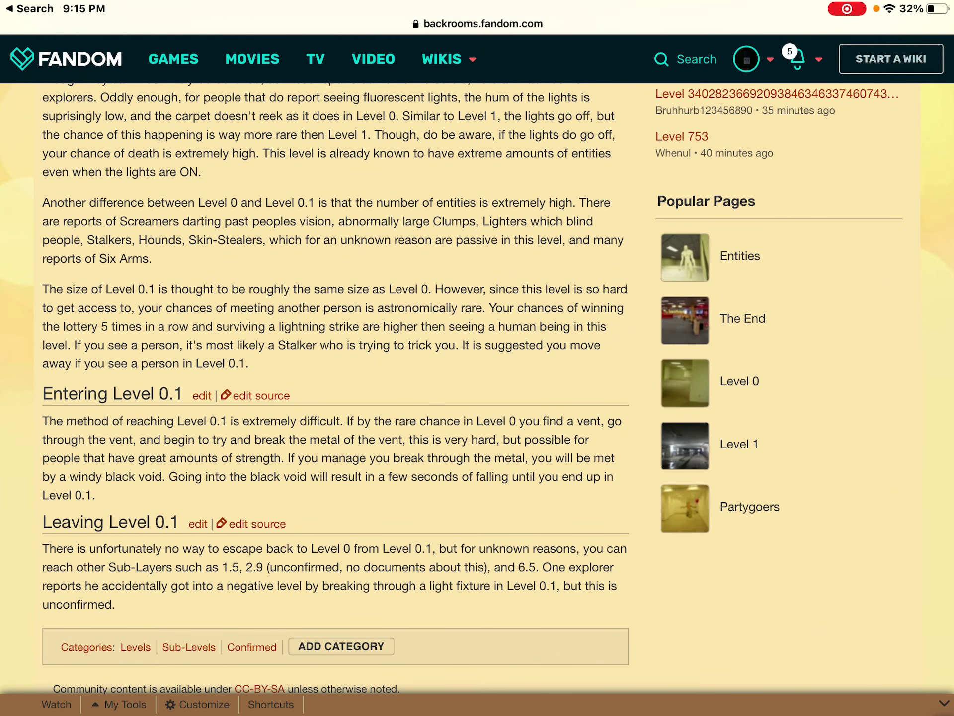
Step: Search Backrooms Wiki for 'Level 0.5' and open its article
click(686, 59)
text(0)
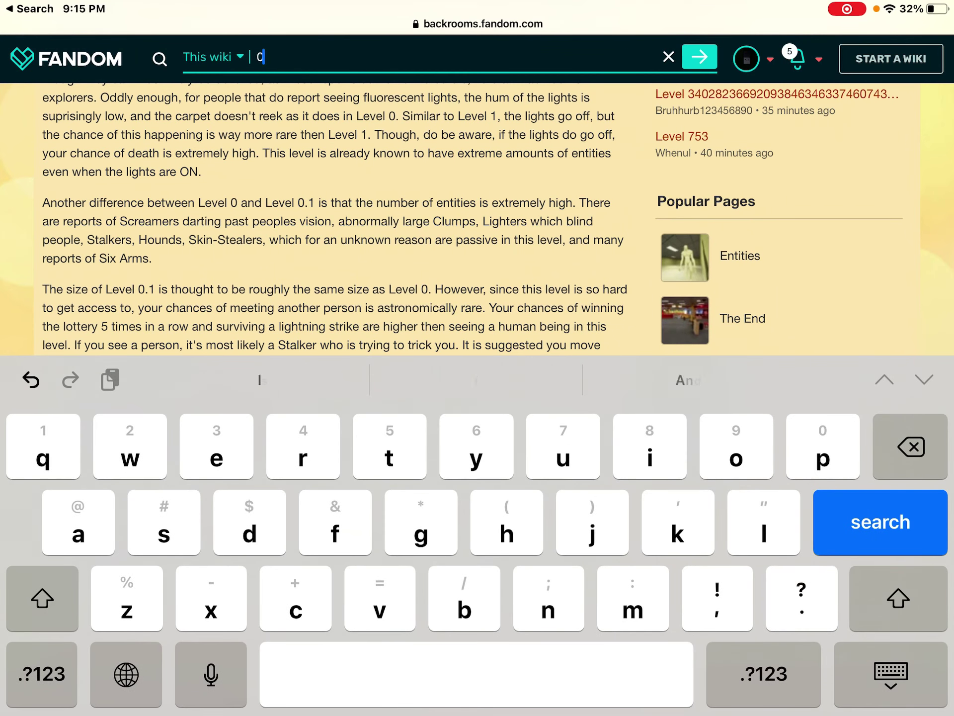
text(Level)
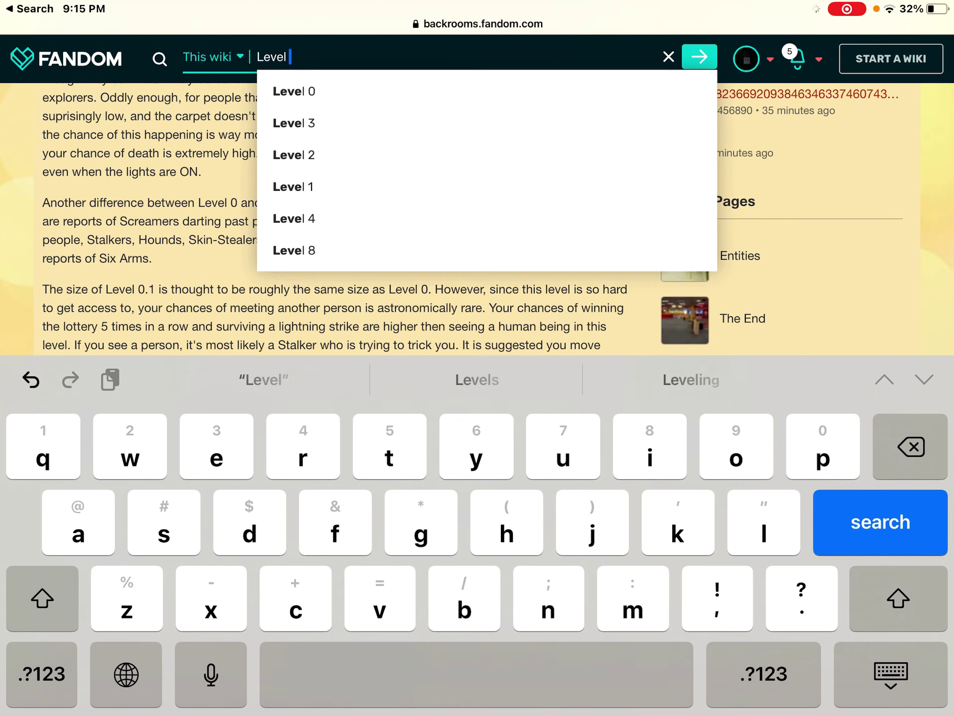
text( 0.5)
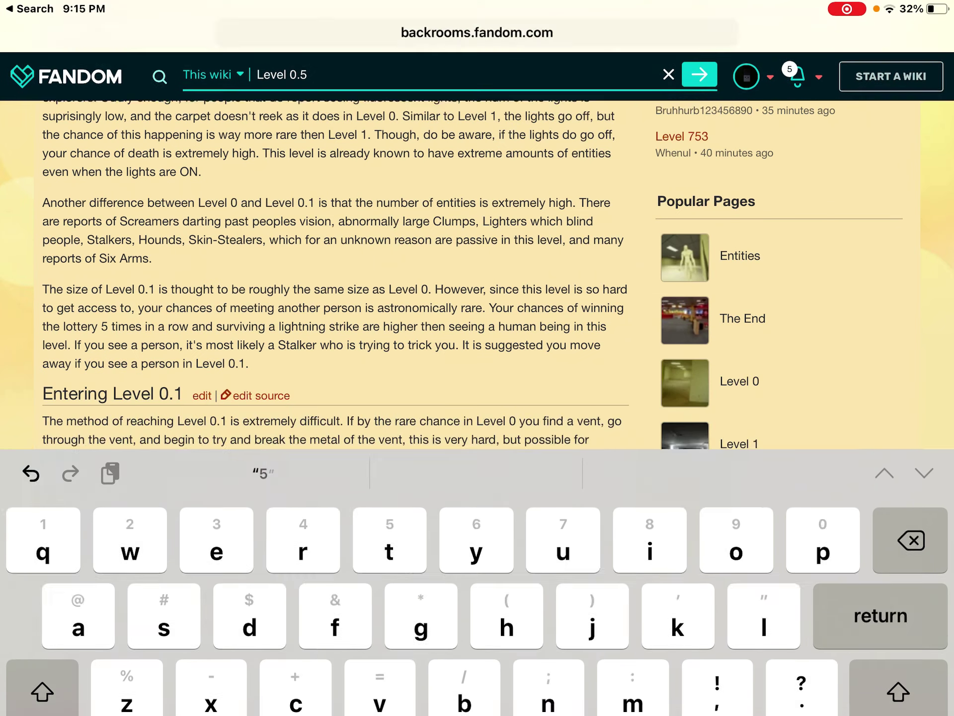
key(Return)
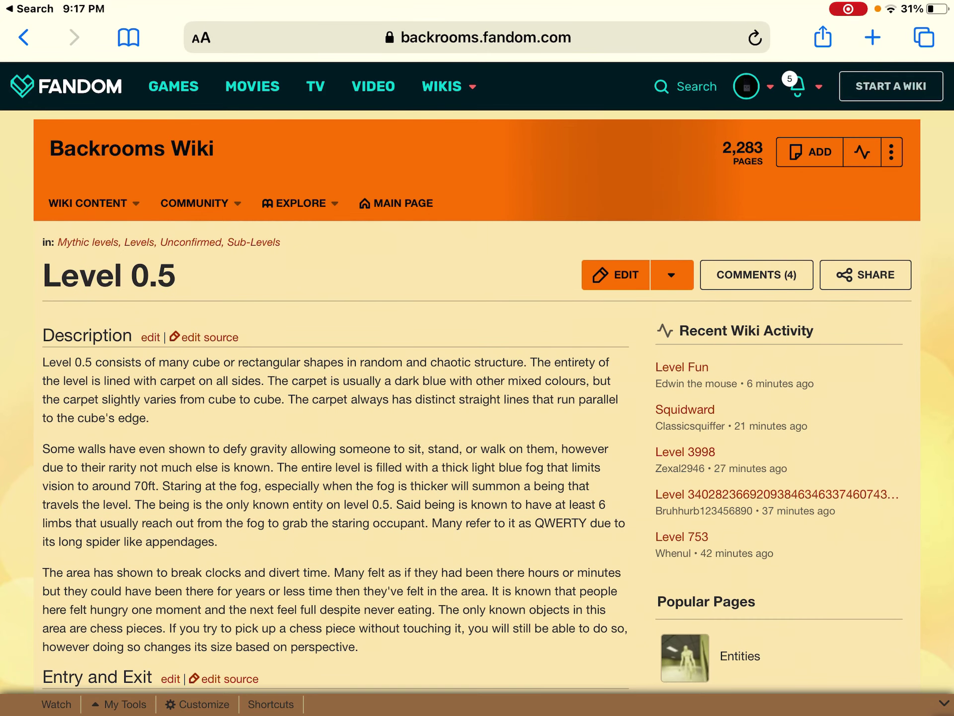
scroll(477, 373, down, 3)
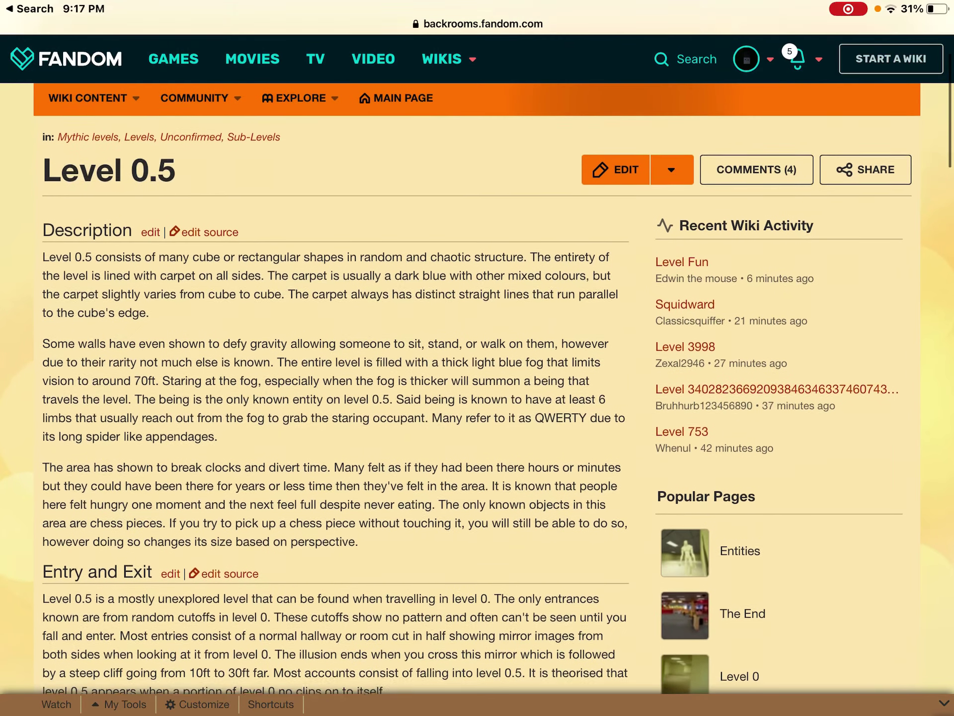